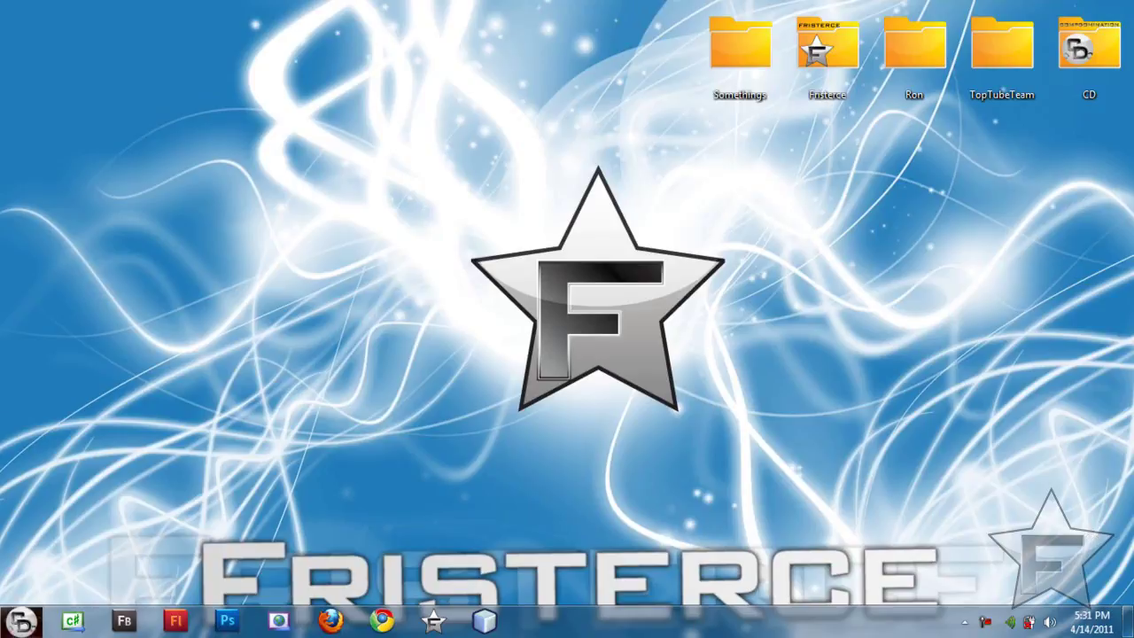
Step: Launch Notepad, type 'sgfddfvg', then close it so the Untitled save prompt appears
click(21, 621)
text(note)
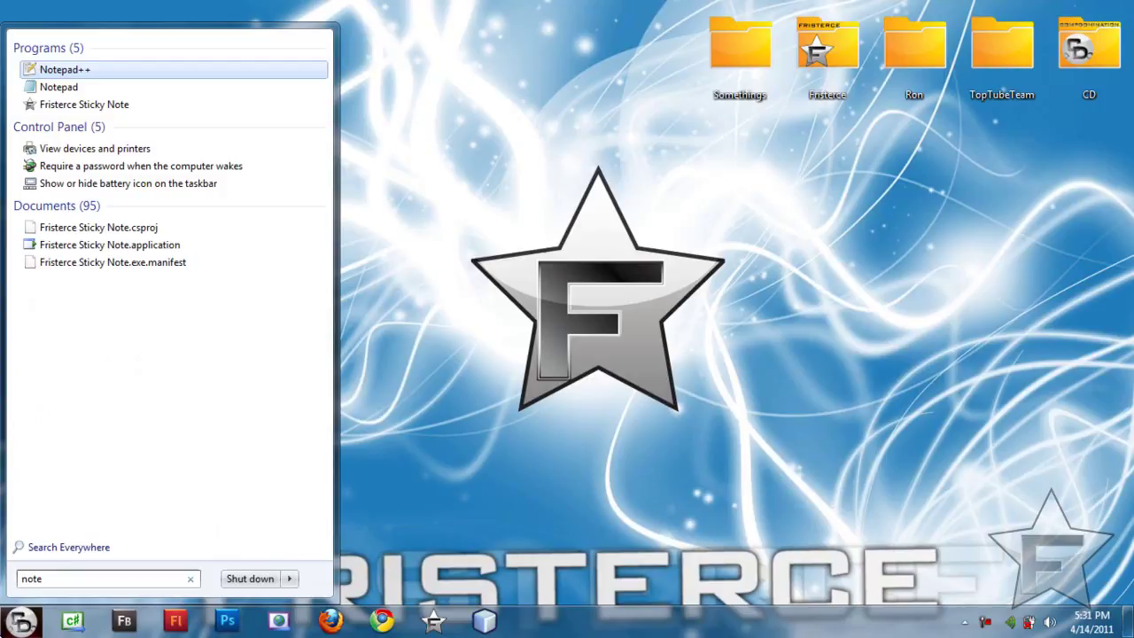
key(Return)
text(s)
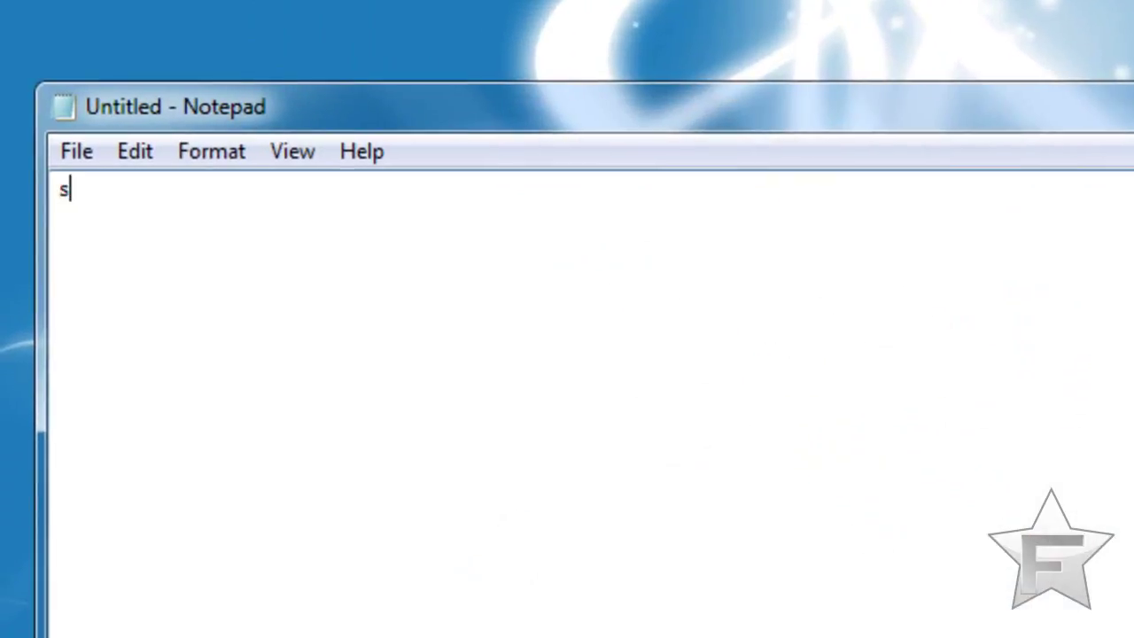
text(gfddfvg)
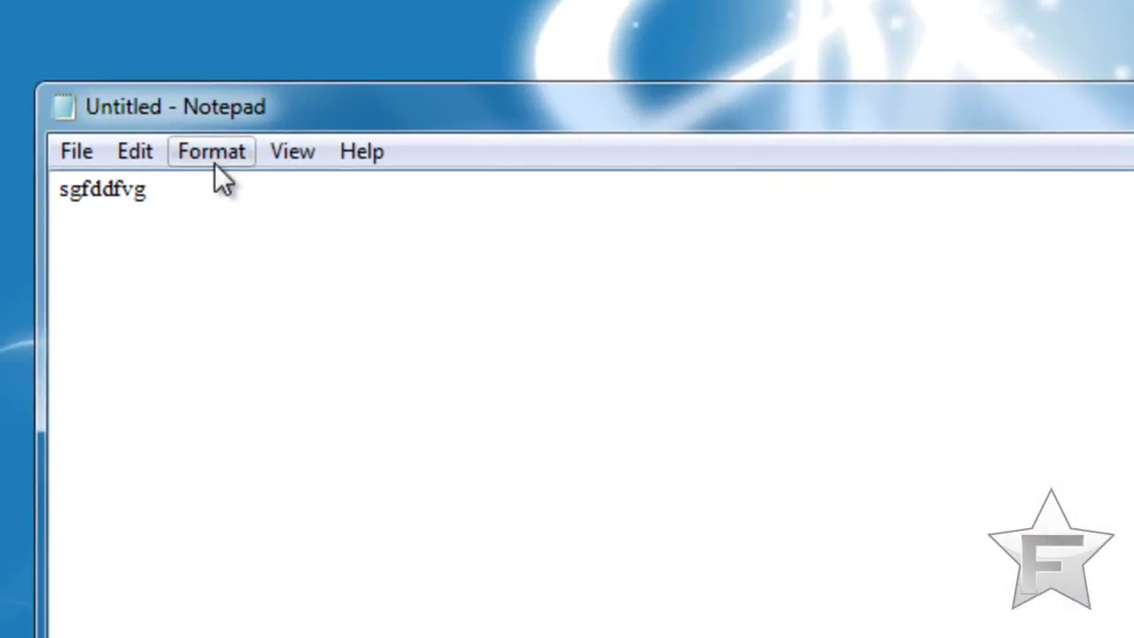
drag(246, 114, 287, 172)
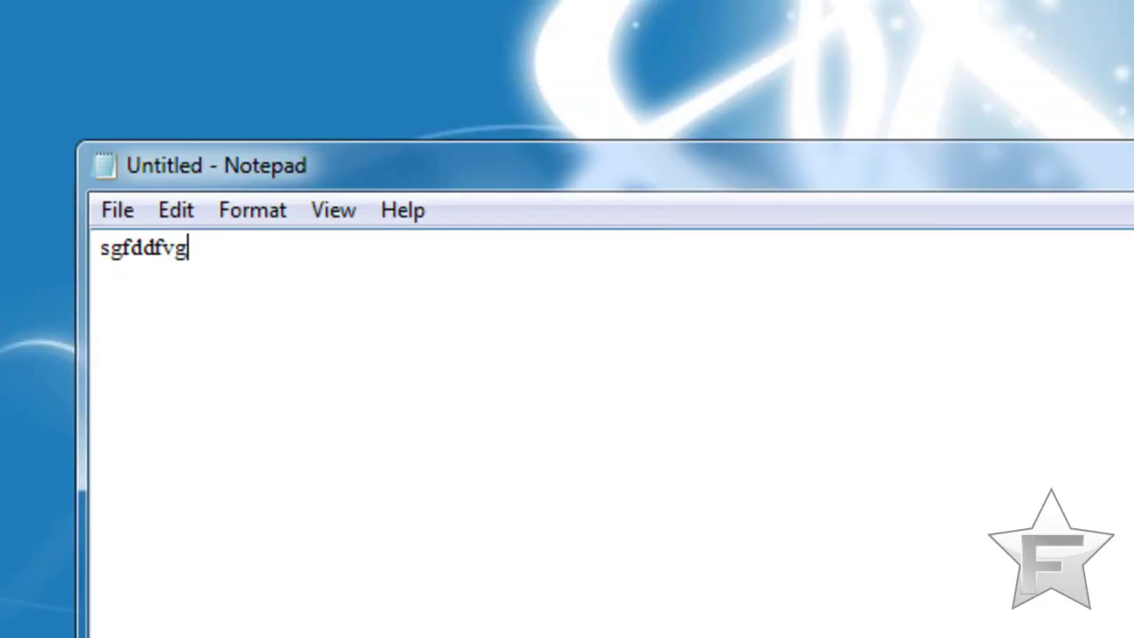
key(alt+F4)
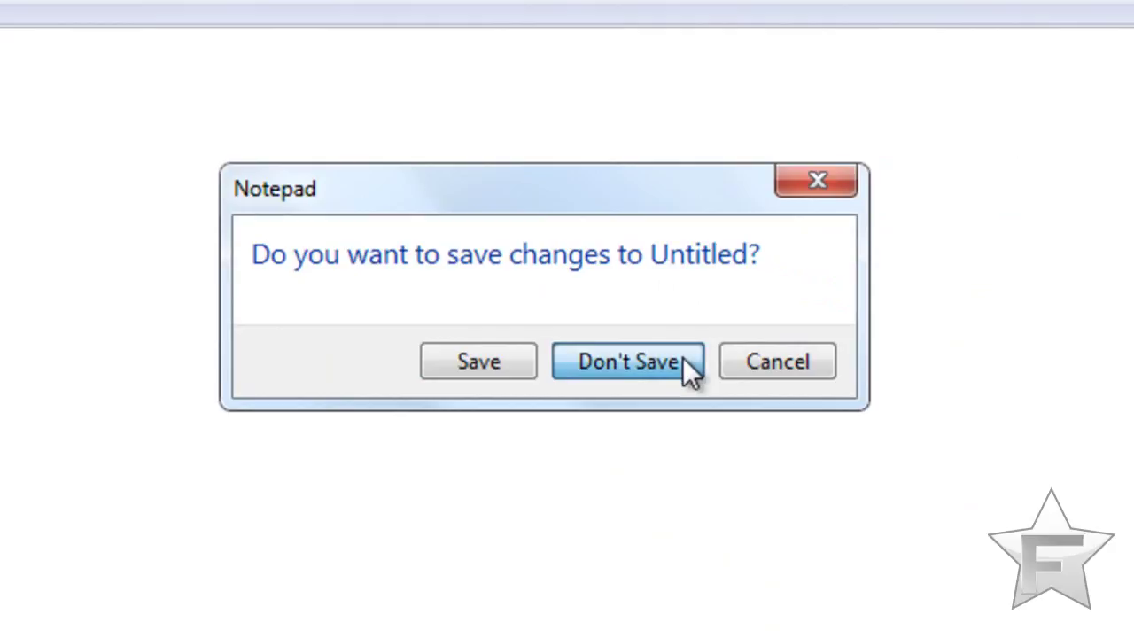
Step: Discard the Untitled note and launch Private Character Editor by searching 'priv'
click(683, 357)
key(super)
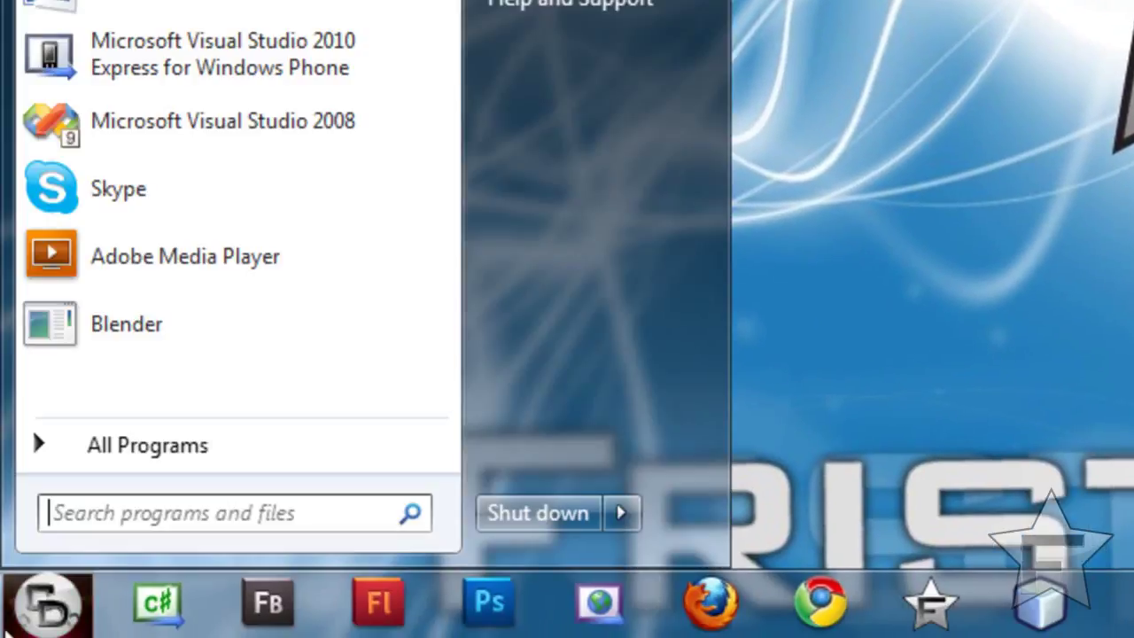
text(pr)
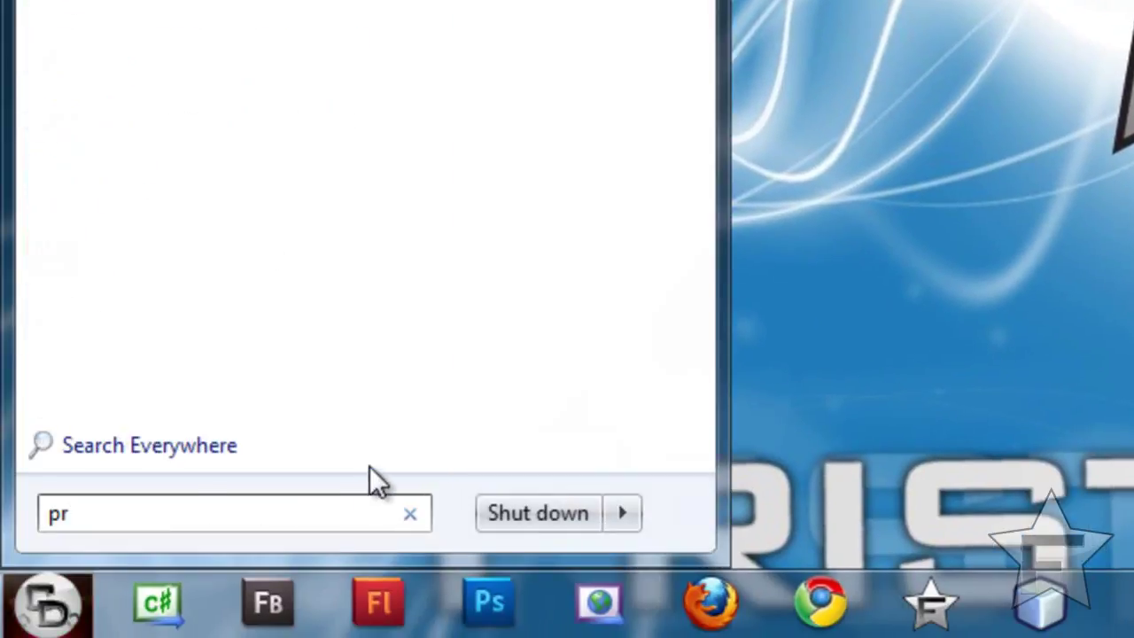
text(iv)
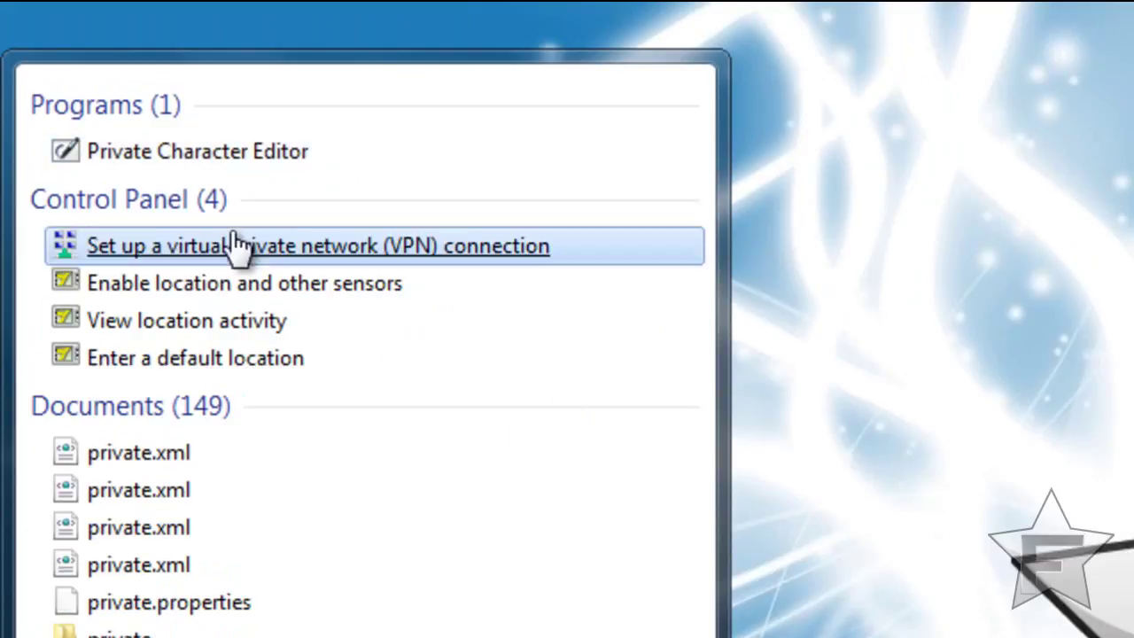
click(189, 152)
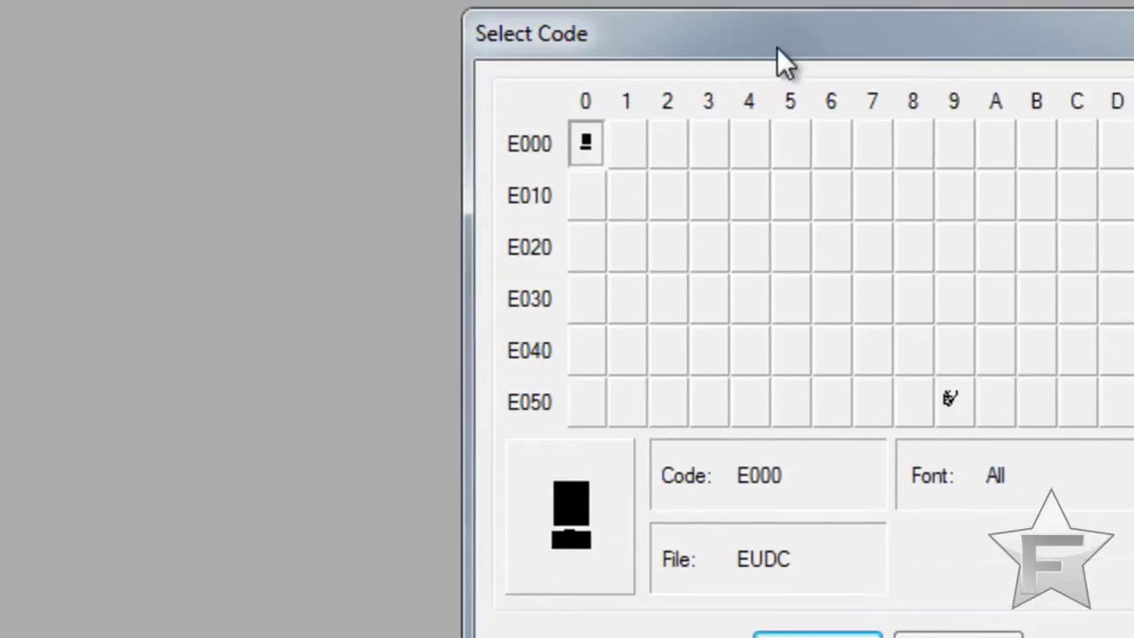
Step: Pick empty code E001 and sketch first strokes on its grid
drag(469, 25, 486, 116)
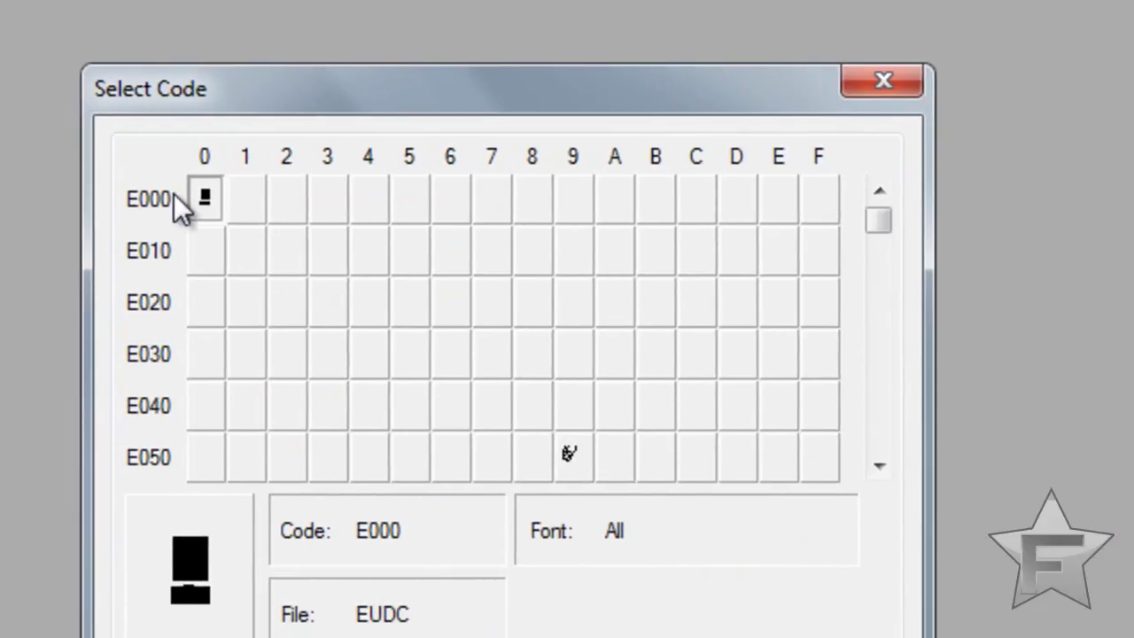
click(257, 196)
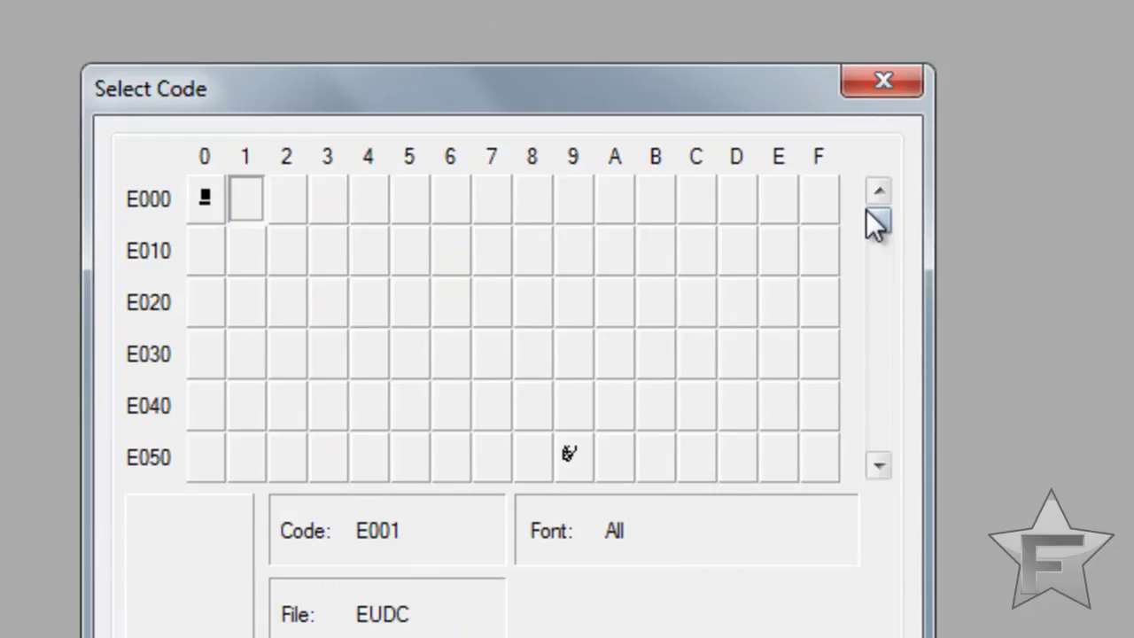
drag(876, 219, 873, 472)
drag(885, 431, 864, 209)
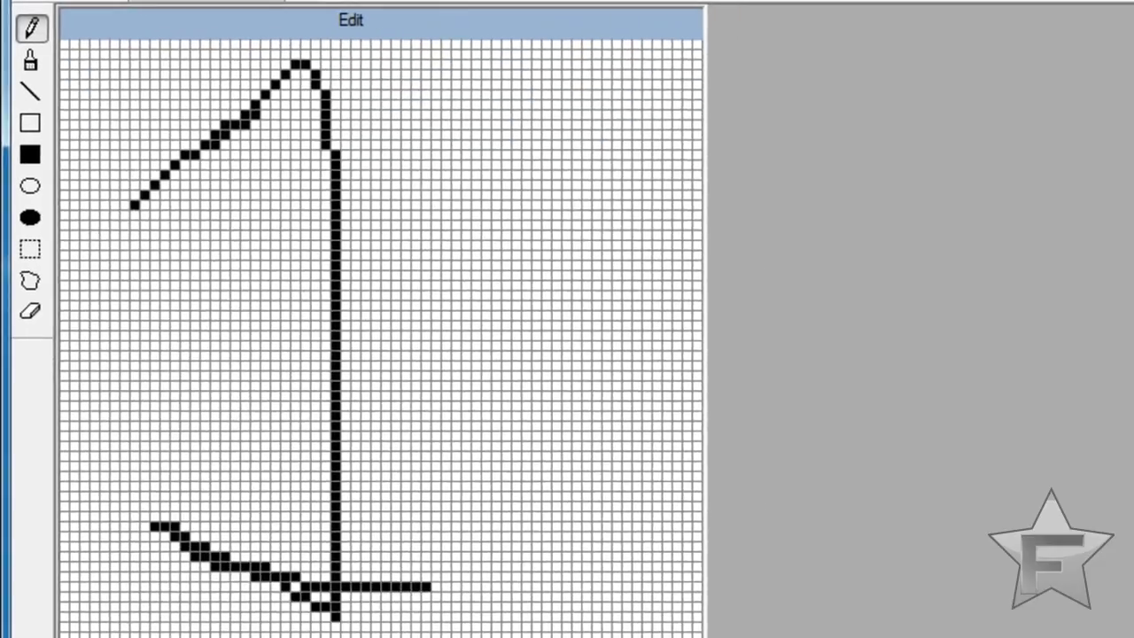
Step: Rectangle-select all the rough strokes on the E001 grid
click(40, 5)
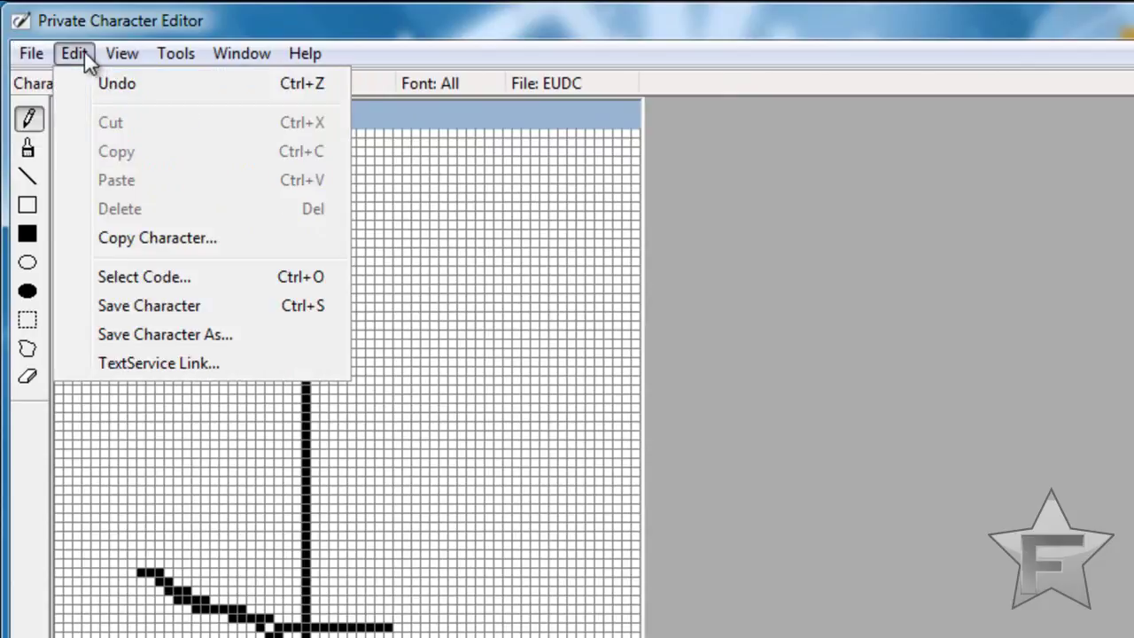
click(86, 60)
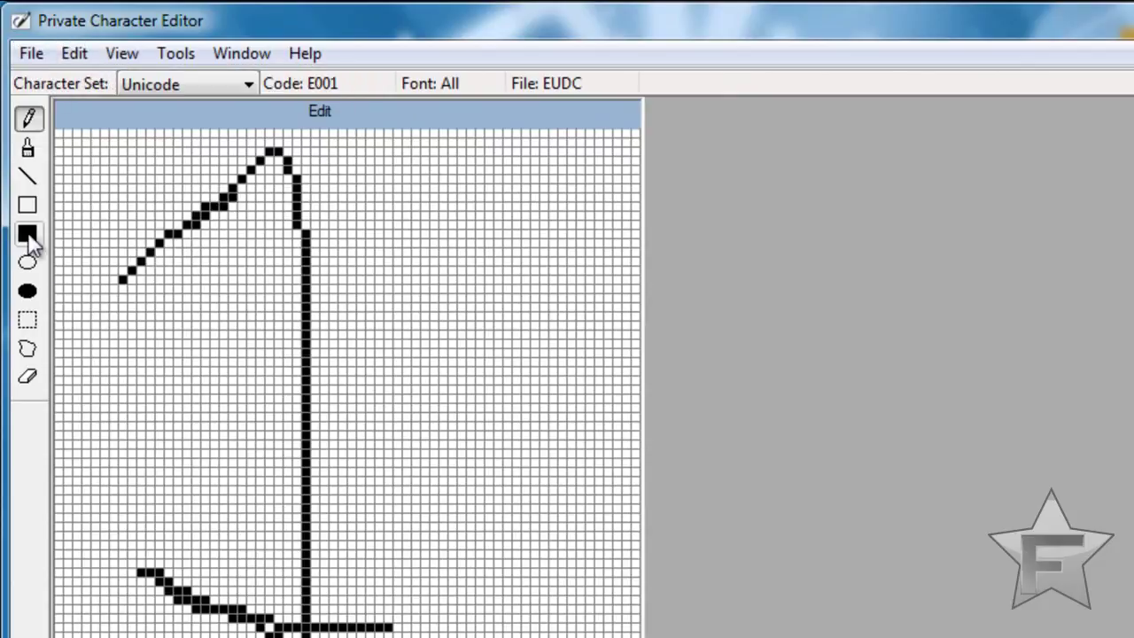
click(27, 320)
drag(514, 634, 81, 137)
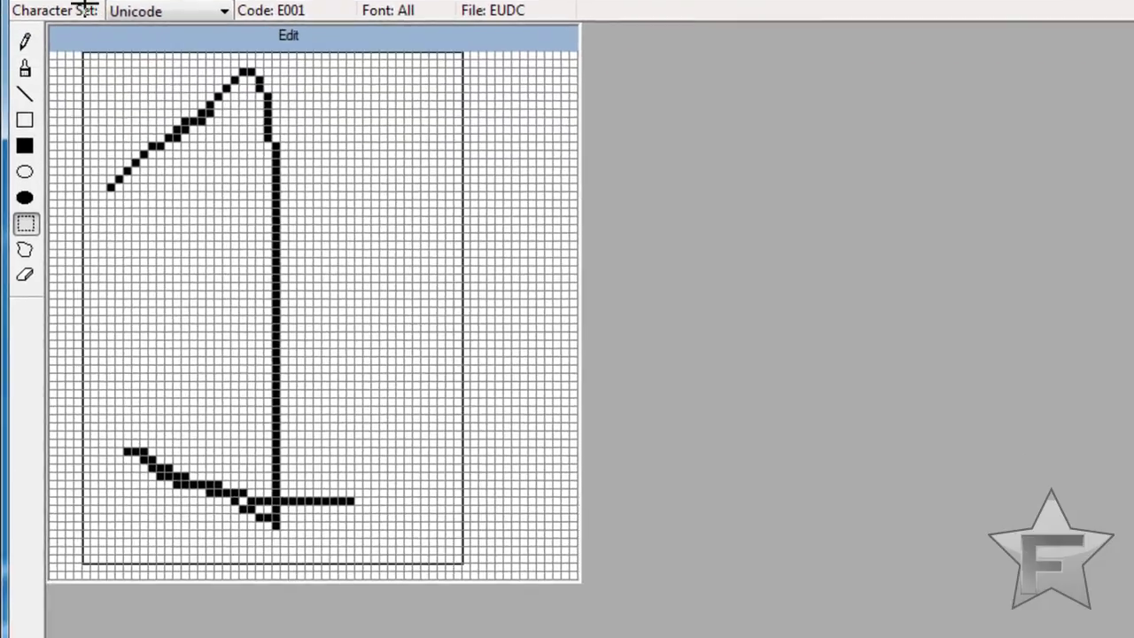
Step: Erase the selected strokes and switch to the Straight Line tool
key(Delete)
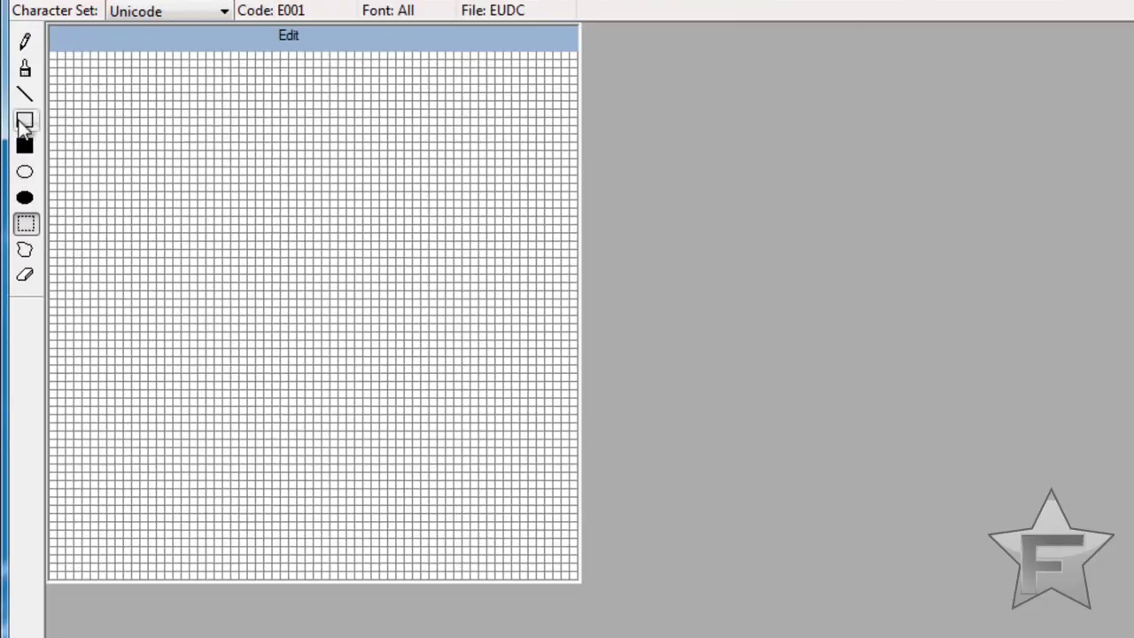
click(20, 46)
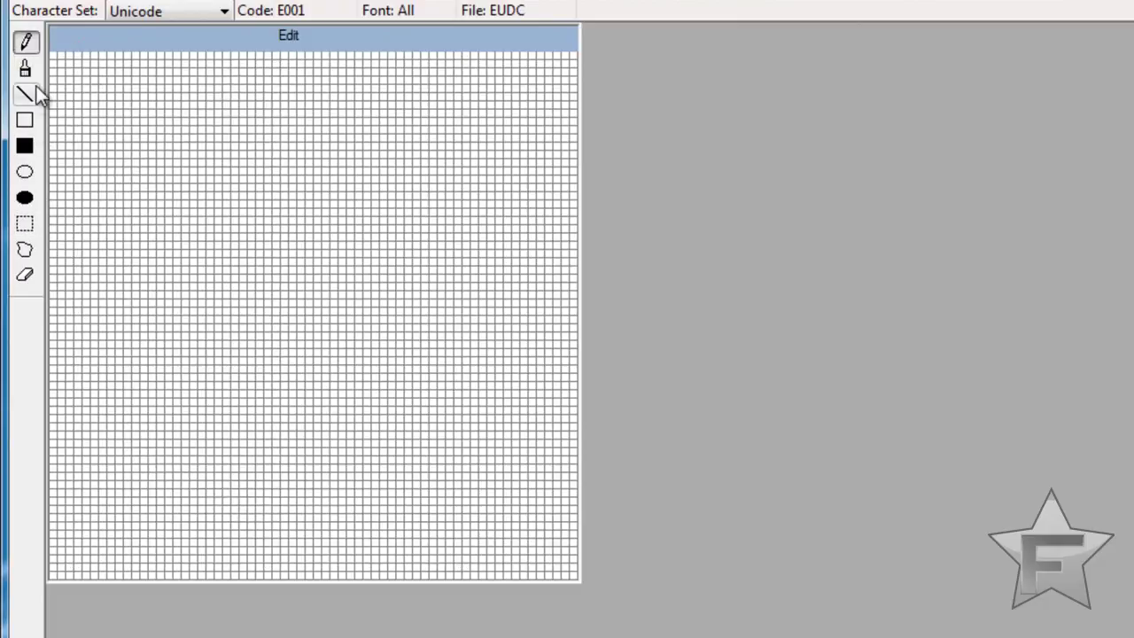
click(32, 103)
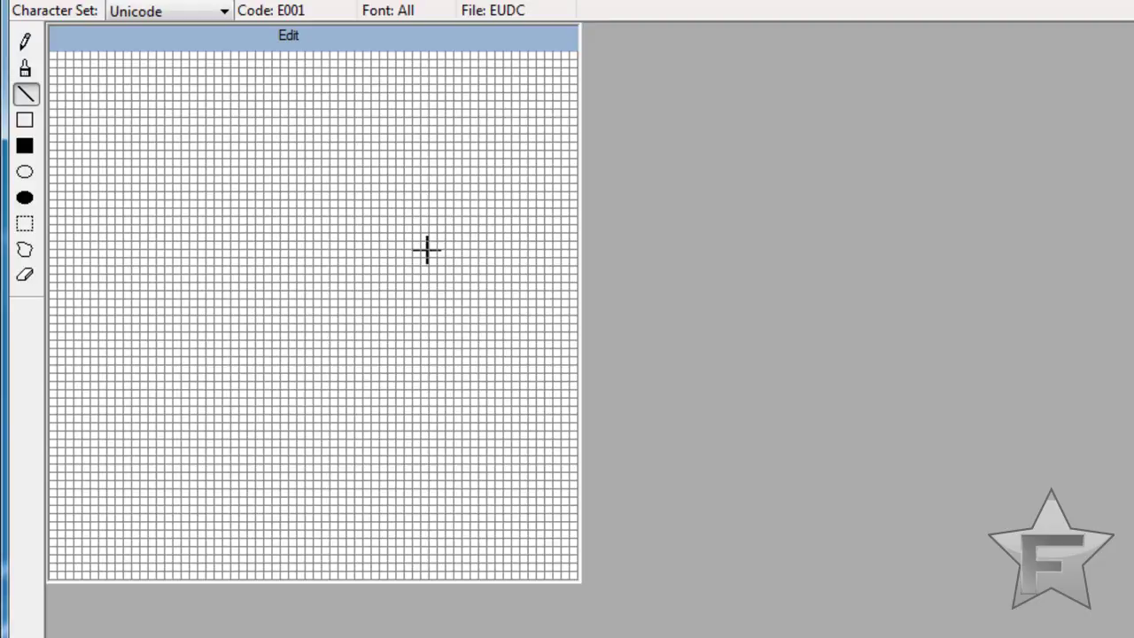
Step: Draw a star edge, then the F's top bar and stem as straight lines
mouse_move(300, 82)
mouse_down()
mouse_move(432, 258)
mouse_move(535, 106)
mouse_move(452, 386)
mouse_move(504, 519)
mouse_move(576, 579)
mouse_move(329, 413)
mouse_move(330, 432)
mouse_move(78, 564)
mouse_move(251, 316)
mouse_move(227, 343)
mouse_move(76, 212)
mouse_move(284, 266)
mouse_move(301, 424)
mouse_up()
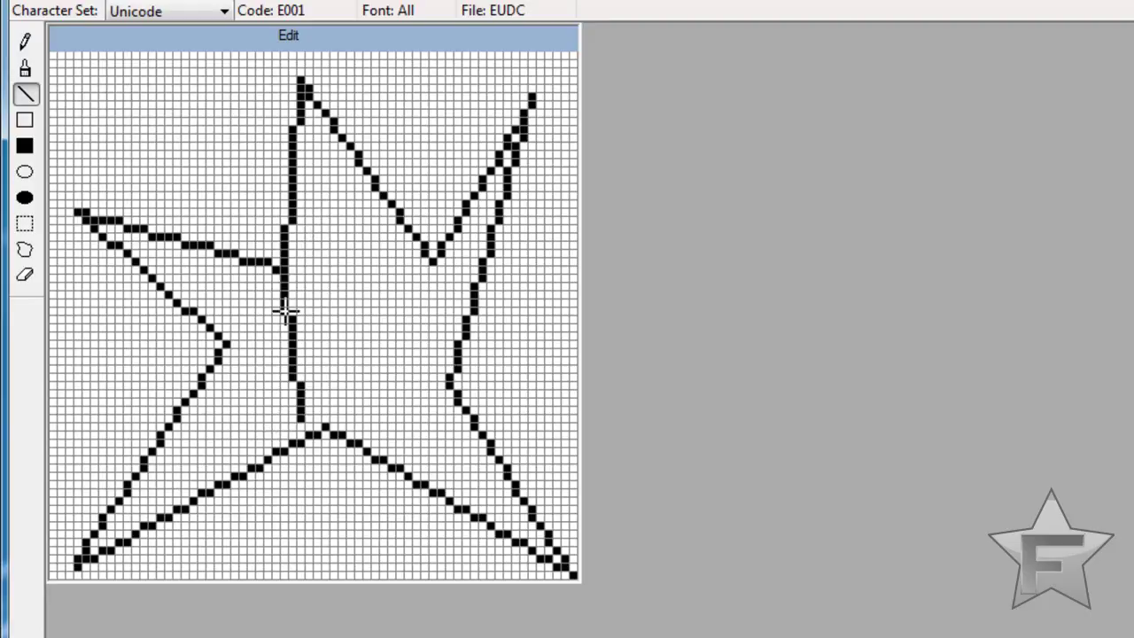
mouse_move(282, 269)
mouse_down()
mouse_move(410, 262)
mouse_move(408, 319)
mouse_move(325, 321)
mouse_move(326, 360)
mouse_up()
mouse_move(326, 360)
mouse_down()
mouse_move(391, 352)
mouse_move(395, 395)
mouse_move(318, 395)
mouse_move(316, 434)
mouse_move(301, 422)
mouse_up()
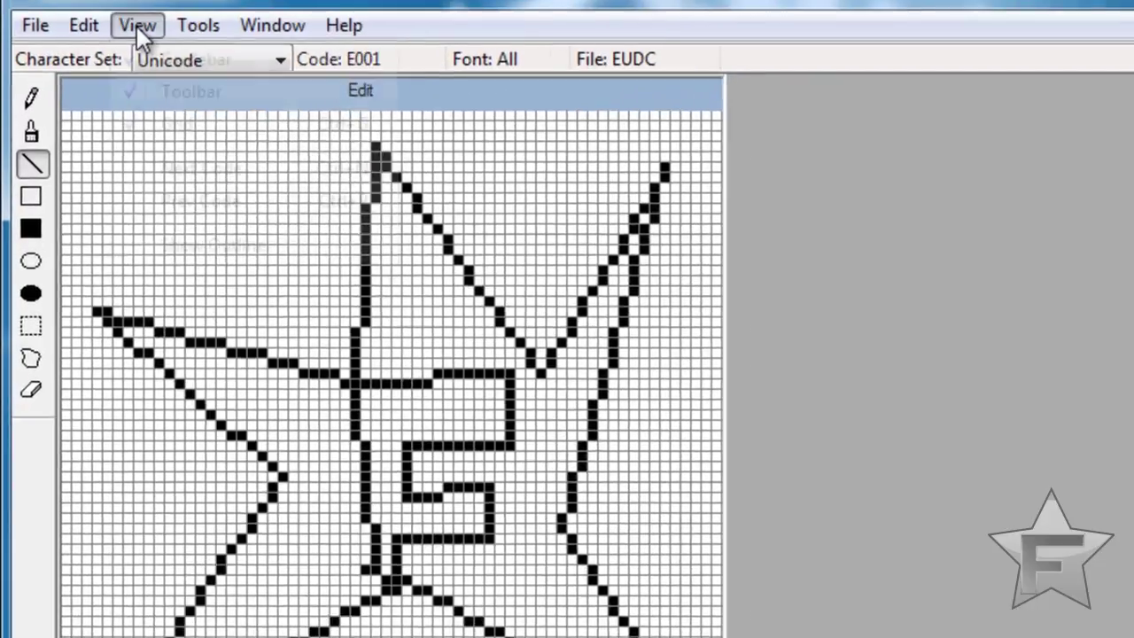
Step: Save the star-with-F glyph as character E001 via Edit > Save Character
click(109, 48)
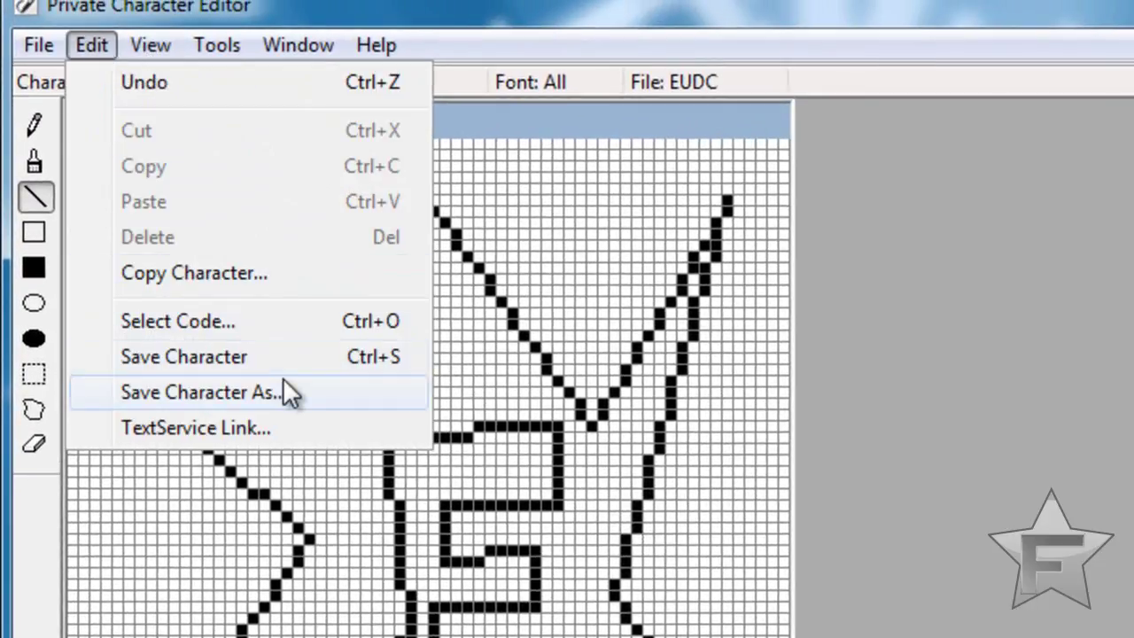
click(302, 360)
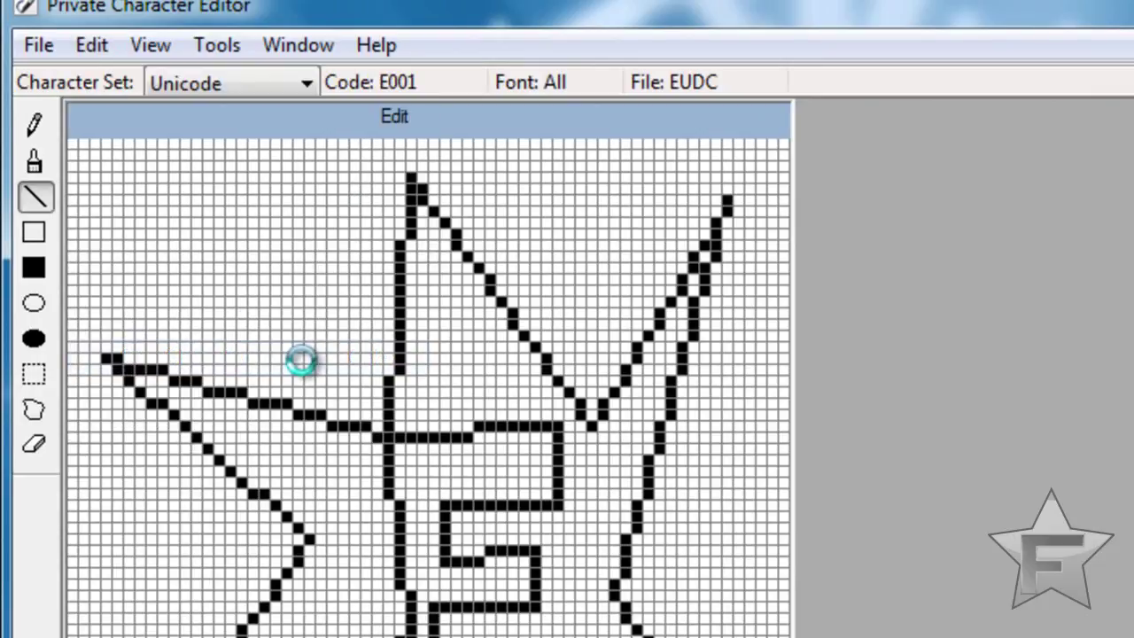
click(89, 48)
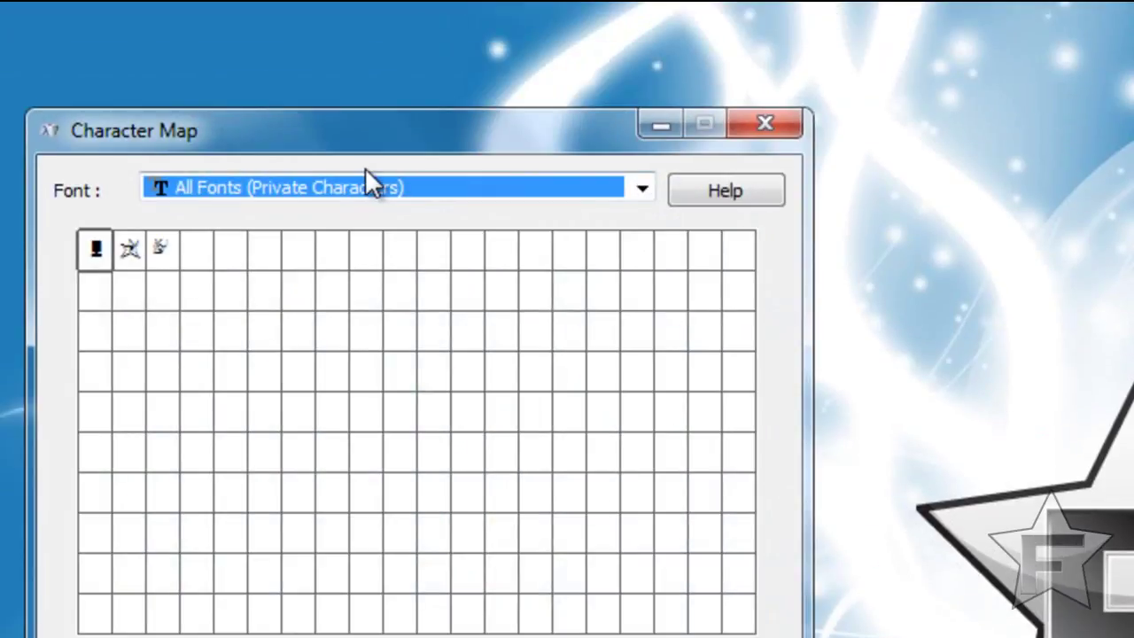
Step: Set Character Map's font to All Fonts (Private Characters)
click(368, 177)
scroll(477, 392, up, 4)
scroll(475, 350, up, 3)
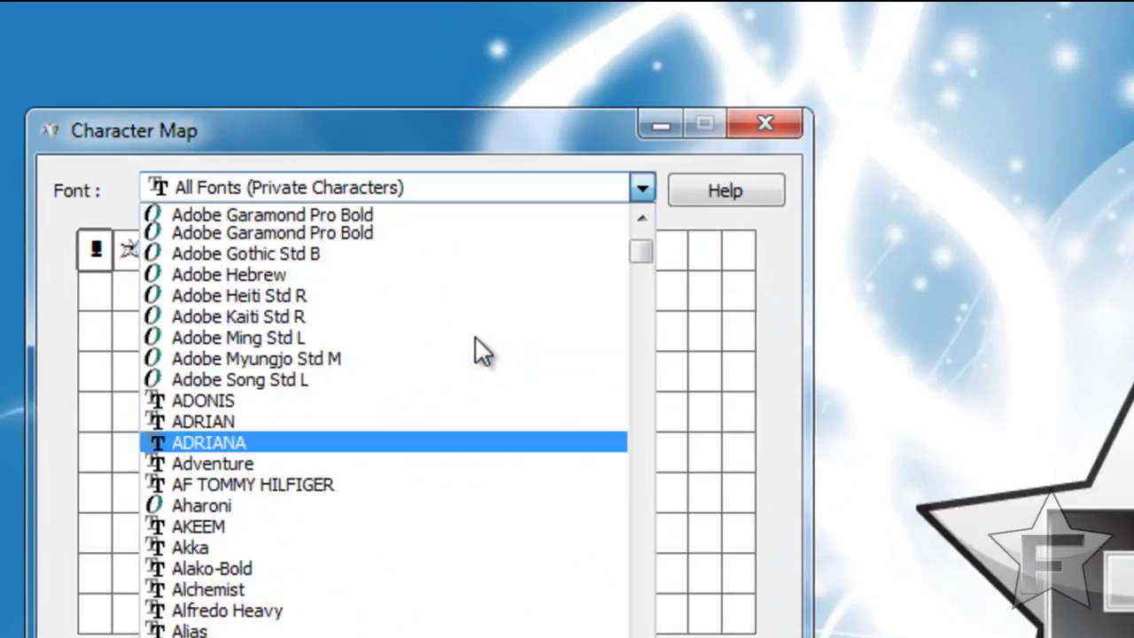
scroll(474, 337, up, 3)
scroll(476, 329, down, 6)
scroll(496, 359, down, 1)
scroll(451, 434, down, 4)
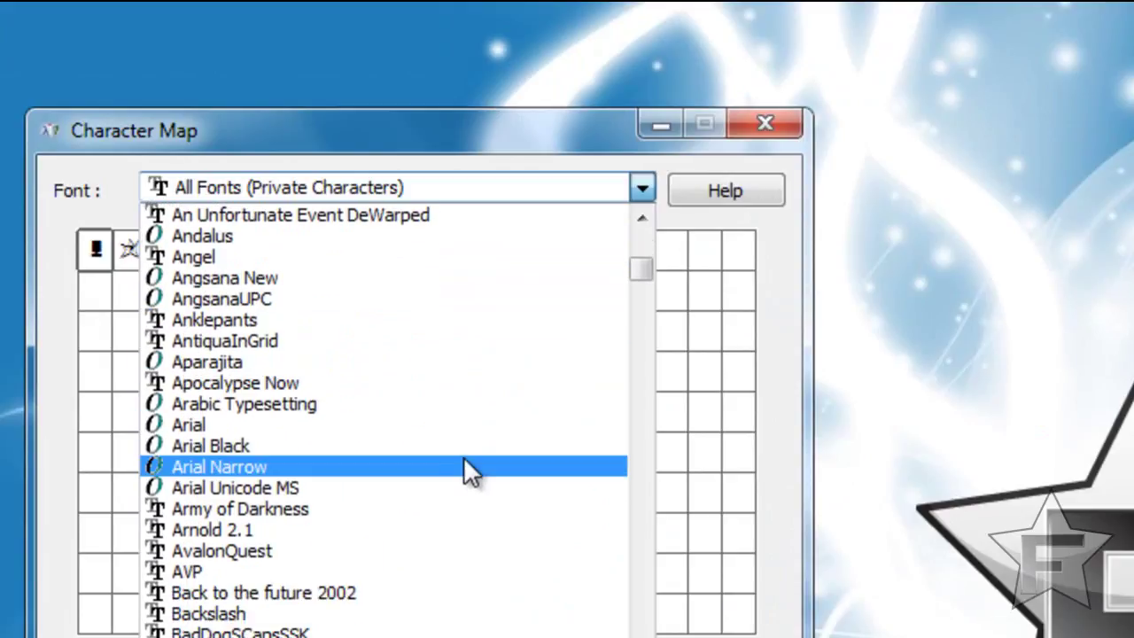
scroll(436, 511, down, 1)
scroll(436, 511, down, 1)
scroll(436, 511, up, 1)
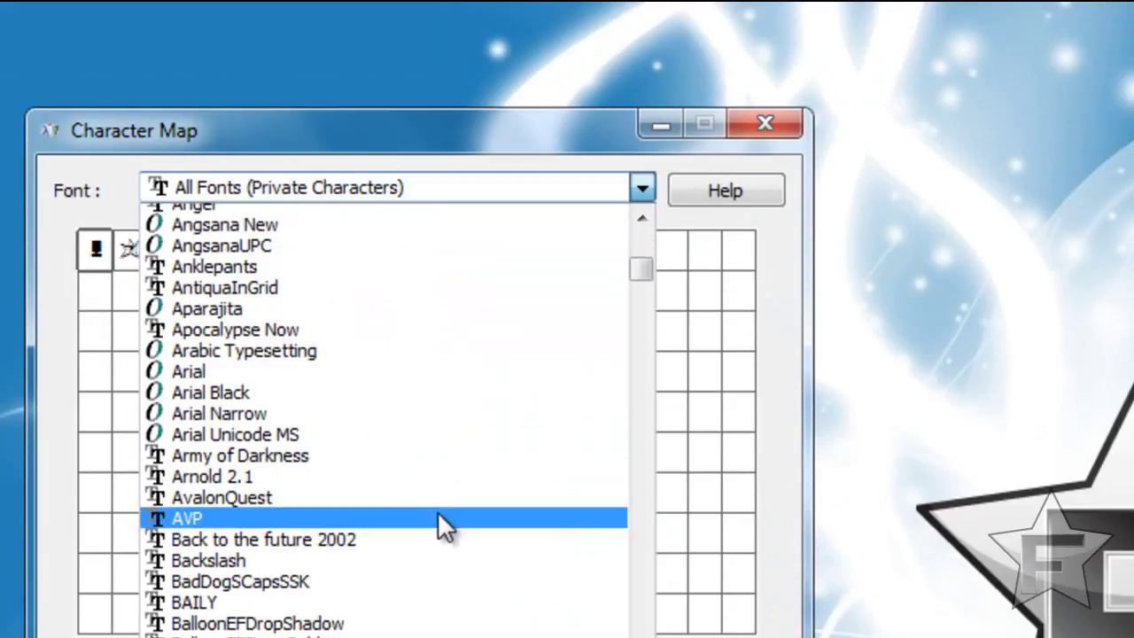
scroll(438, 511, up, 1)
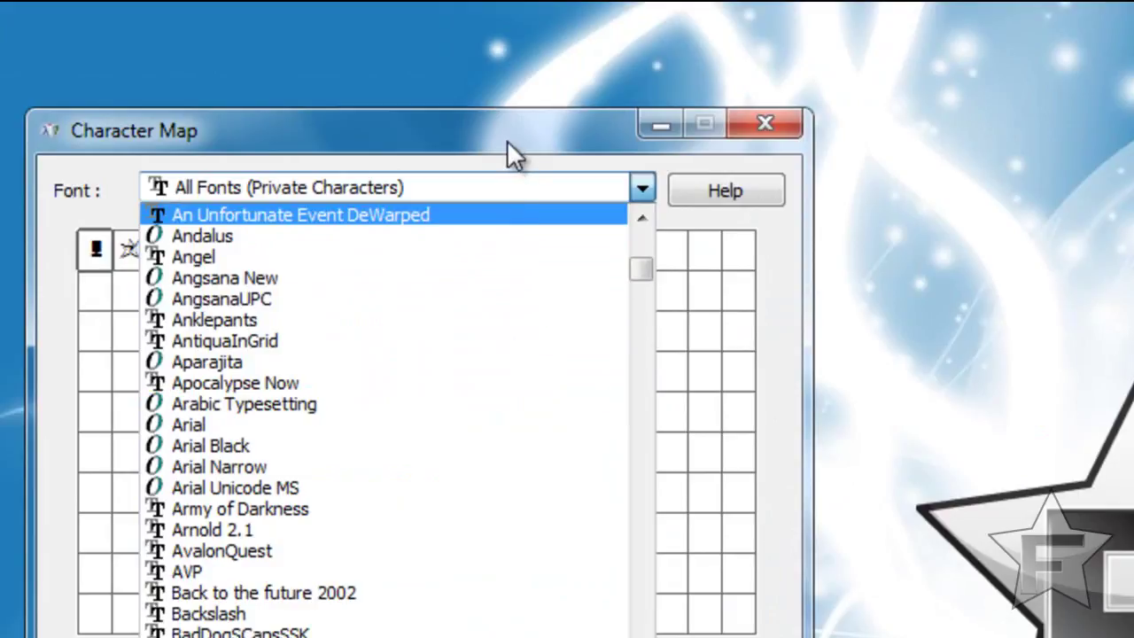
click(467, 157)
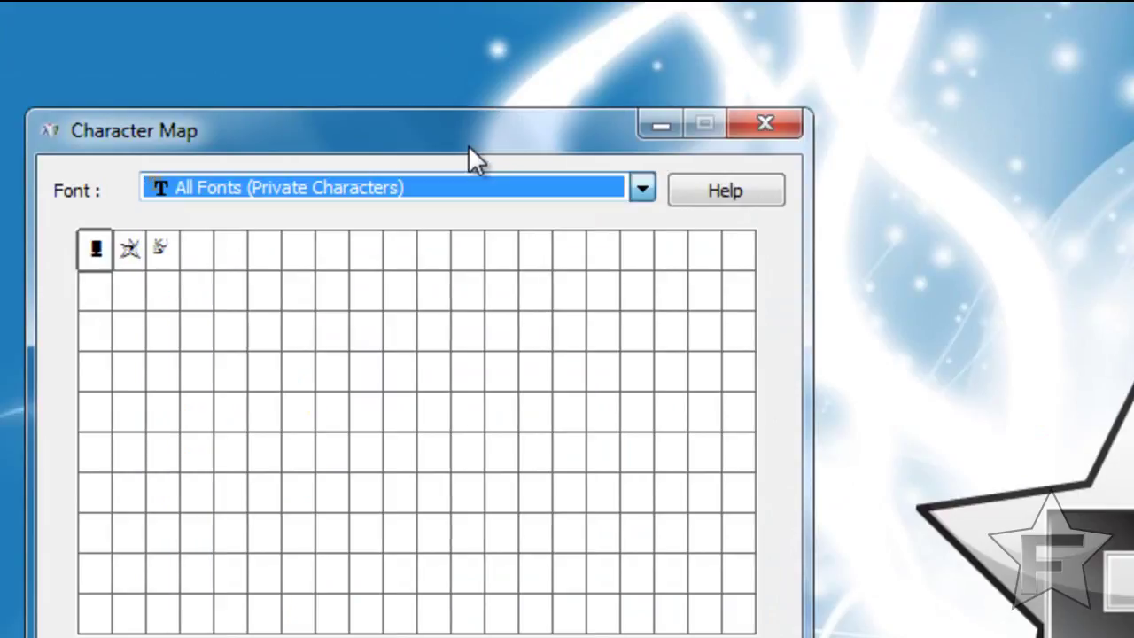
Step: Select the star-with-F character U+E001 and copy it to the clipboard
drag(168, 258, 116, 256)
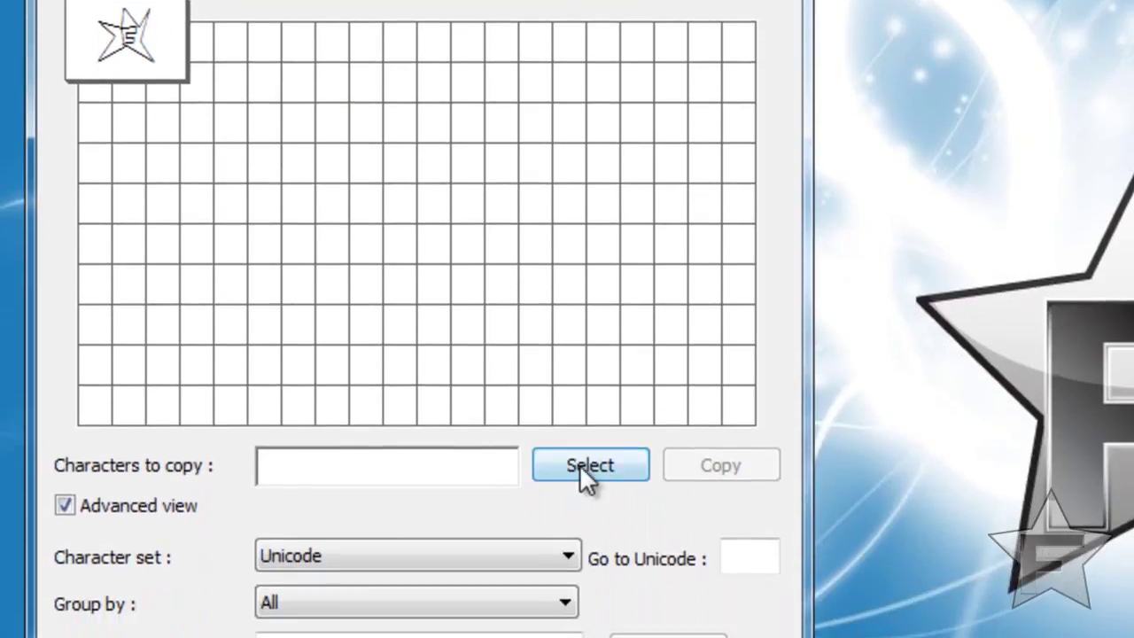
click(572, 466)
click(714, 467)
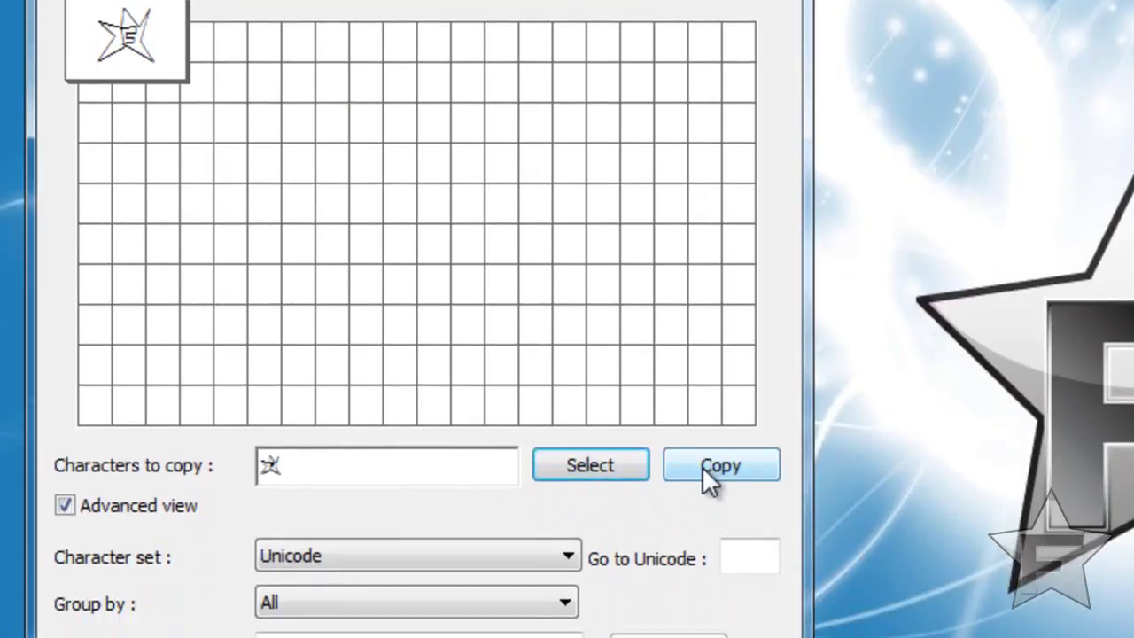
click(702, 466)
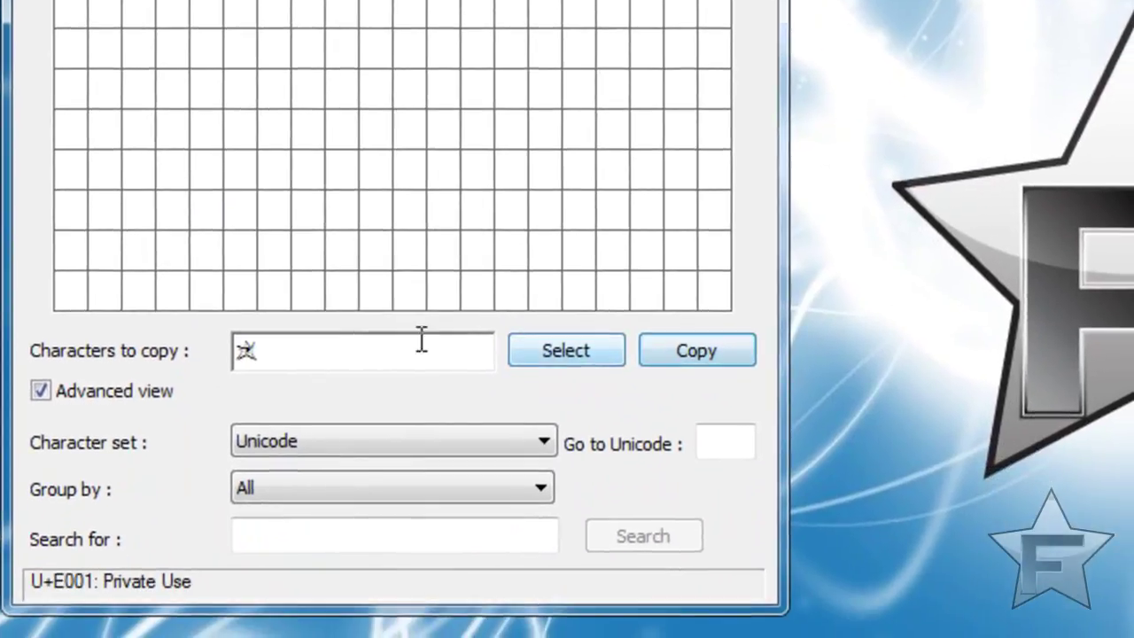
double_click(425, 382)
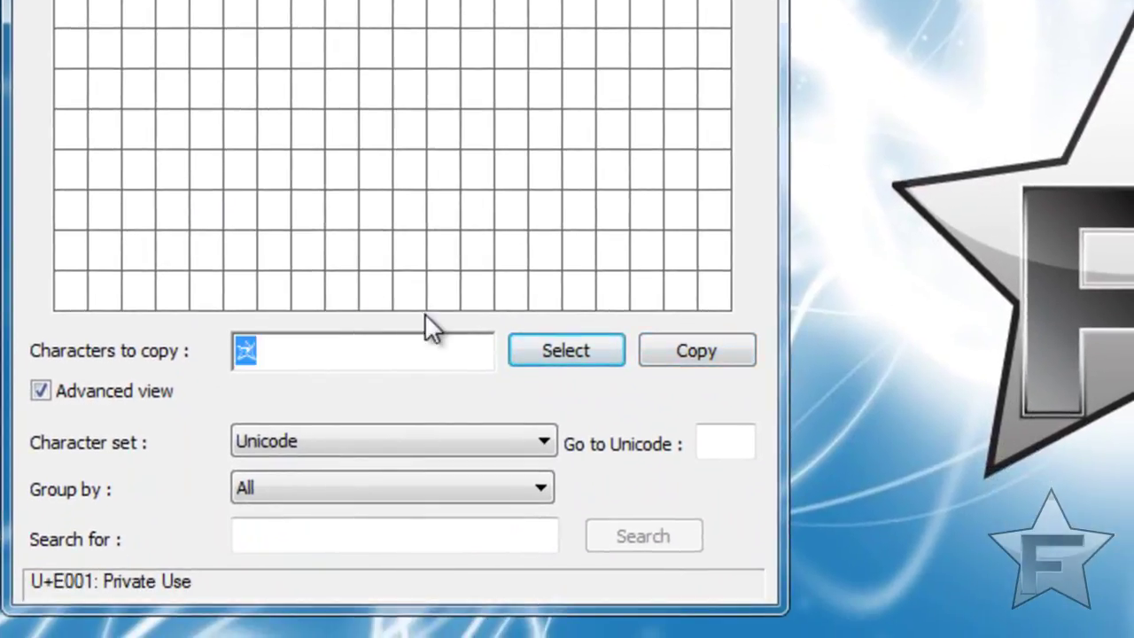
Step: Start Word via 'winword' and place the cursor between the third and fourth stars
key(super)
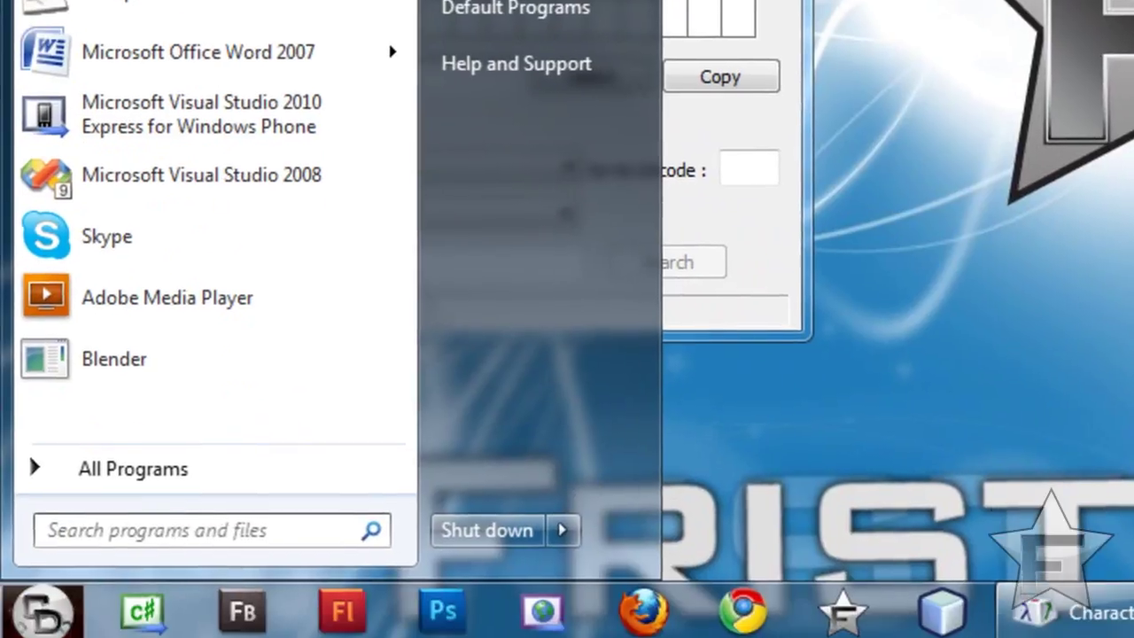
text(winwor)
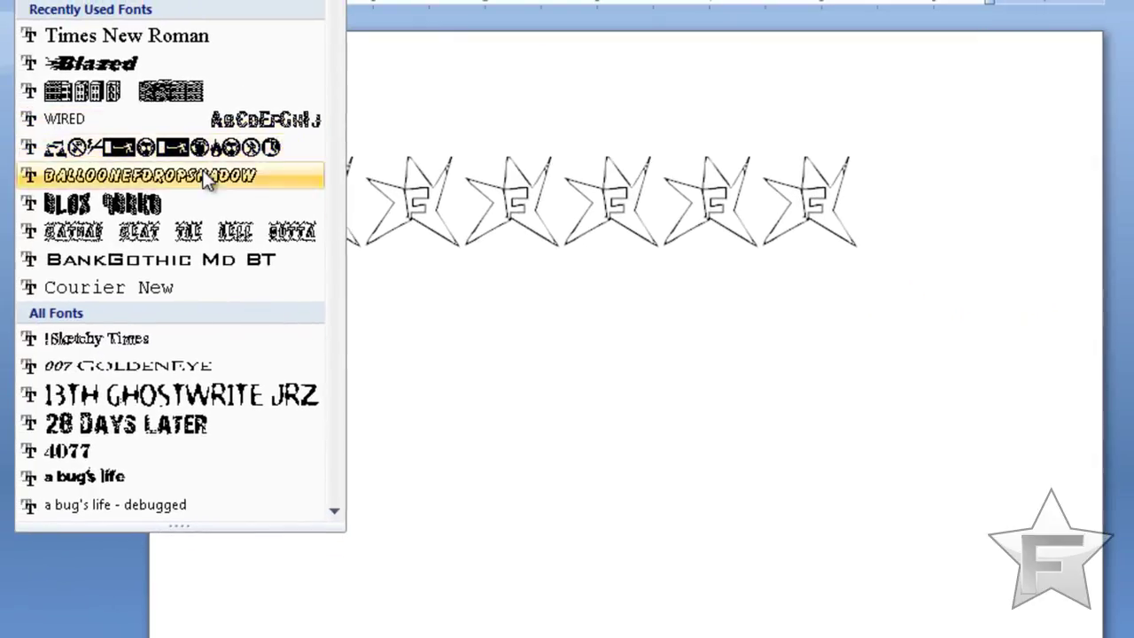
click(611, 200)
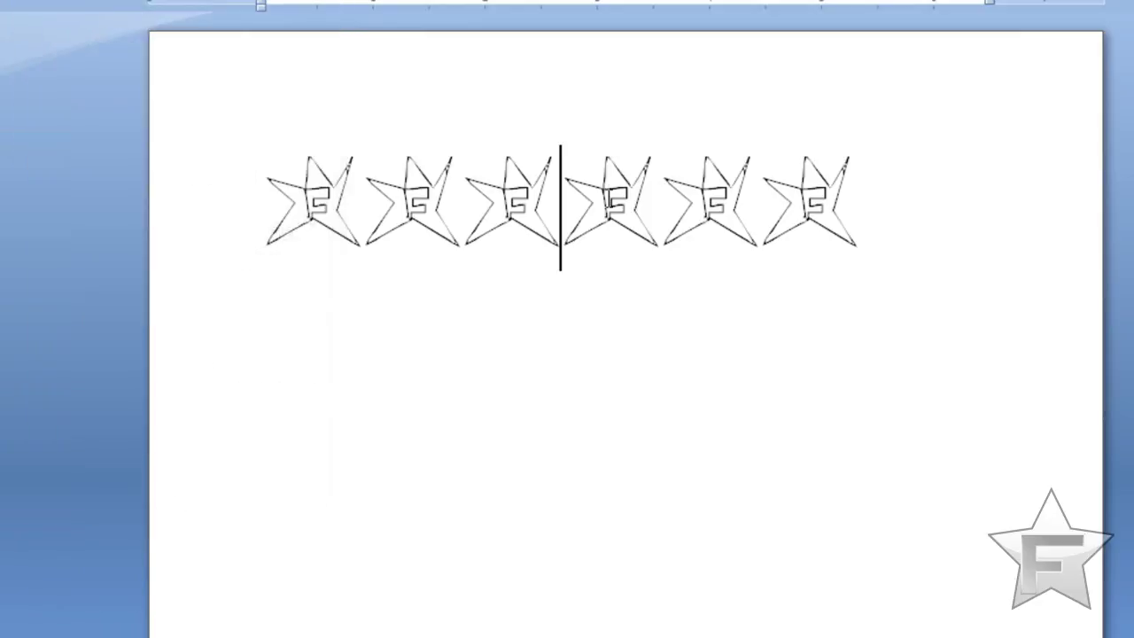